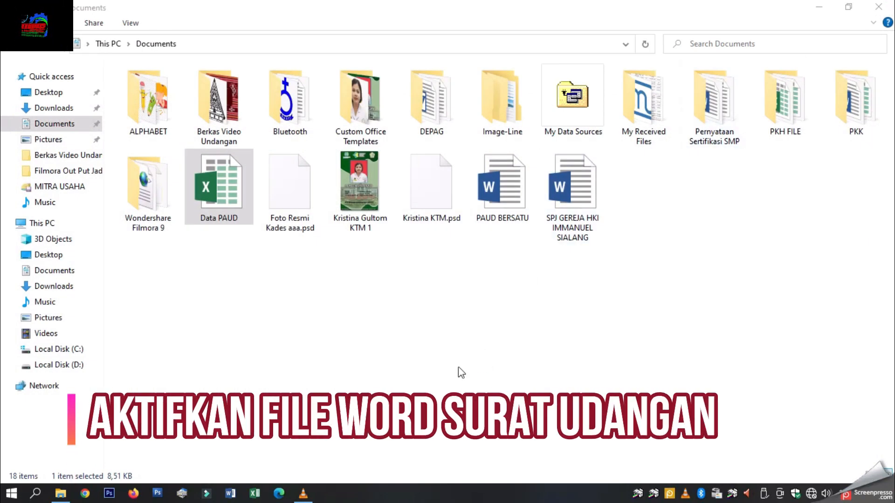
Open the PAUD BERSATU Word document and place the text cursor before "/PAUD-B/AN/VII/2019" in the Nomor line
double_click(512, 203)
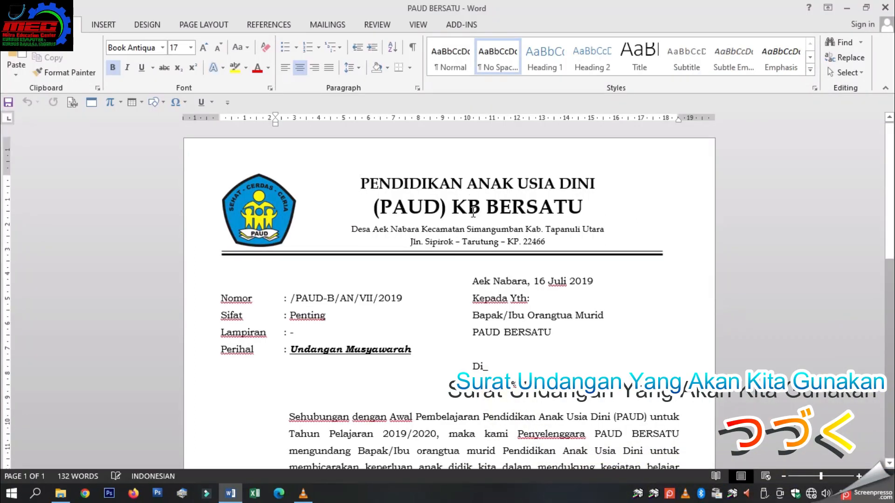
scroll(472, 198, "down", 9)
scroll(471, 260, "up", 5)
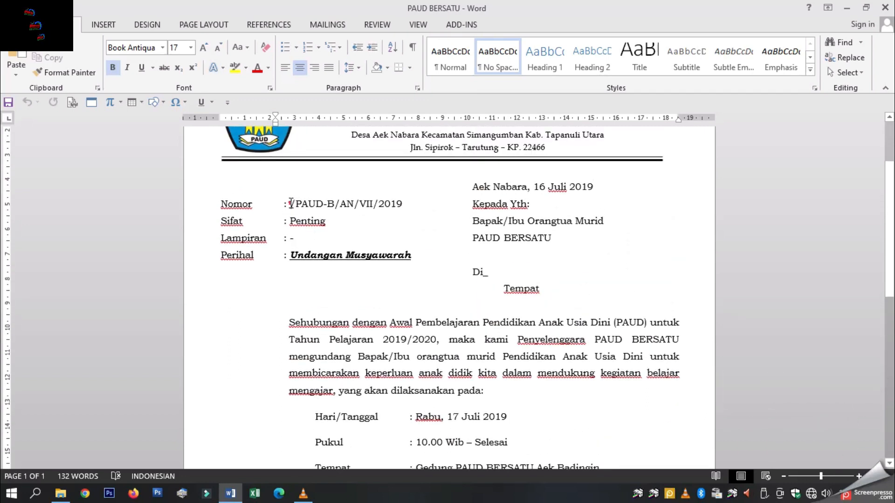
left_click(291, 204)
key("BackSpace")
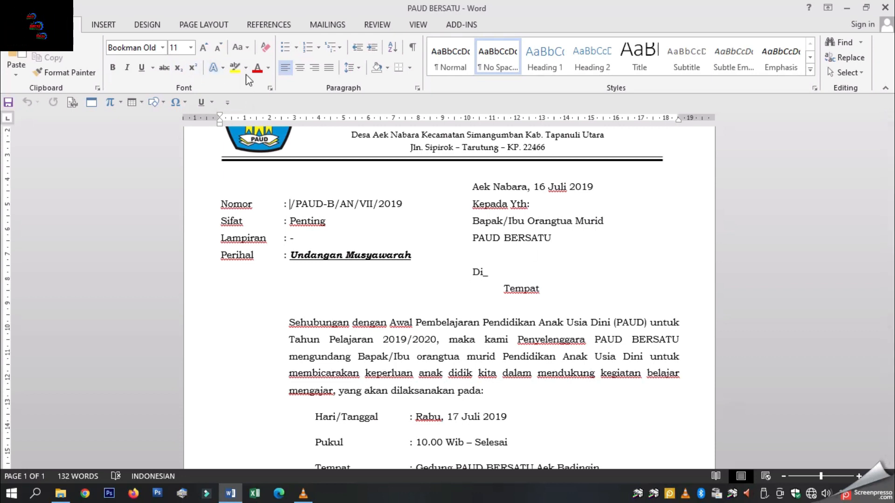
Connect the letter to the existing recipient list in the Data PAUD Excel file, using Sheet1$ with first-row column headers
left_click(328, 26)
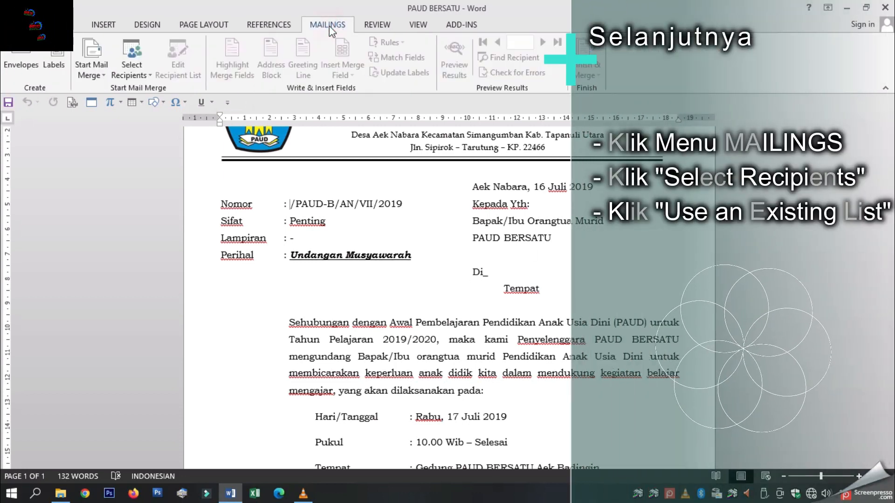
left_click(137, 60)
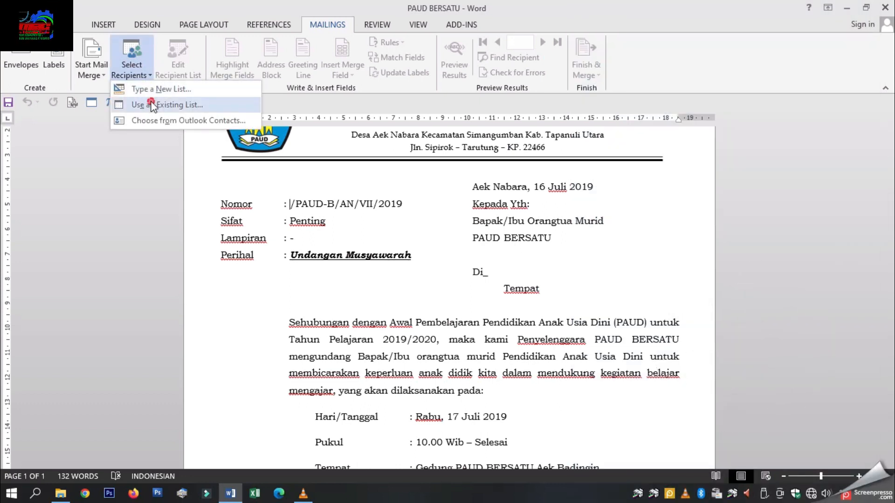
left_click(152, 106)
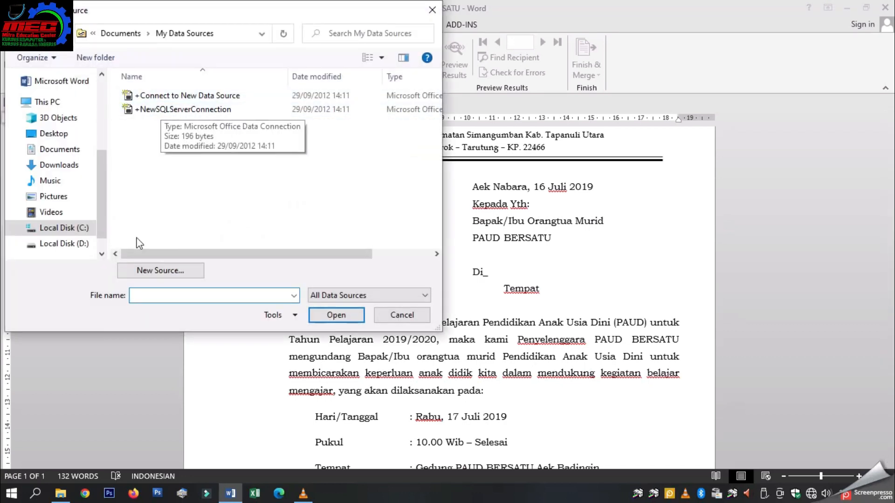
left_click(58, 151)
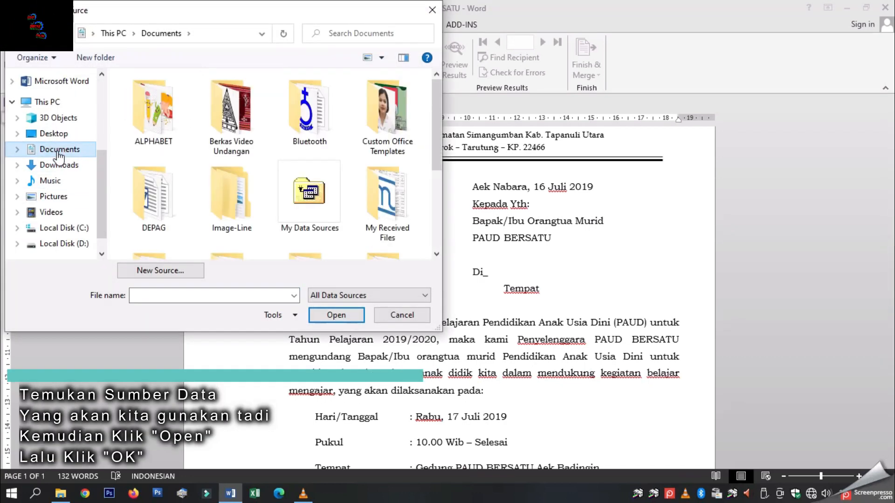
left_click_drag(435, 117, 432, 196)
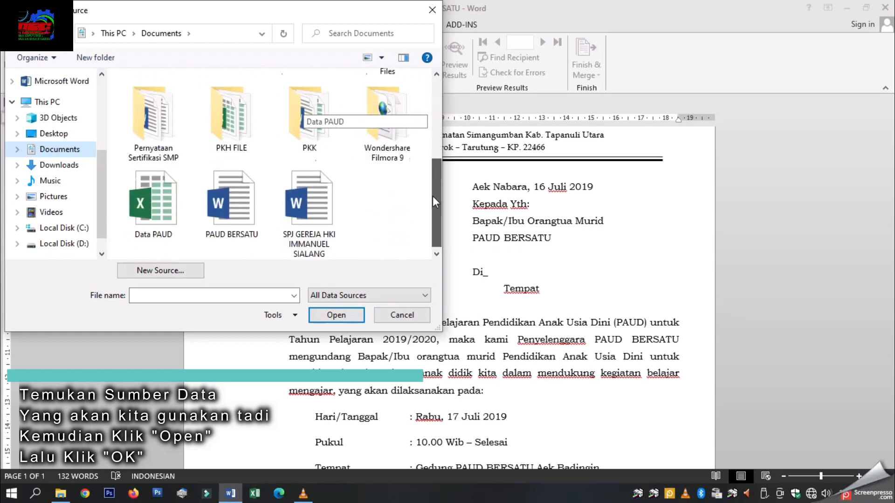
left_click(143, 197)
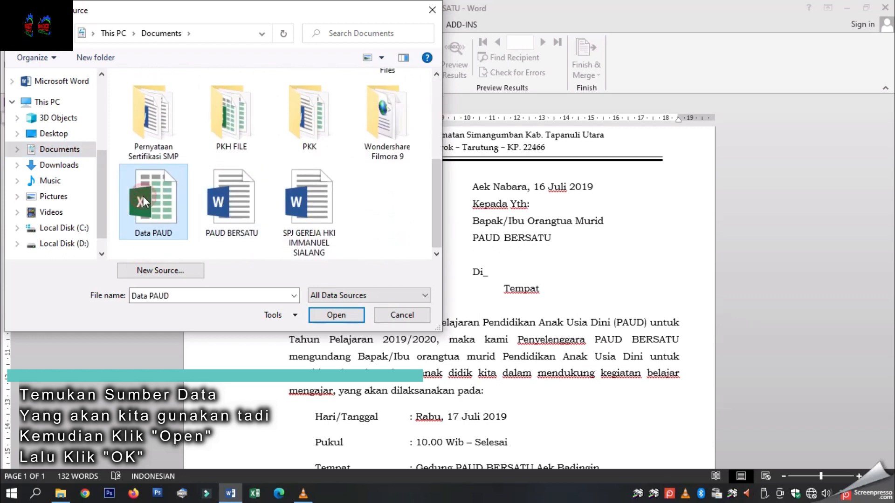
left_click(347, 315)
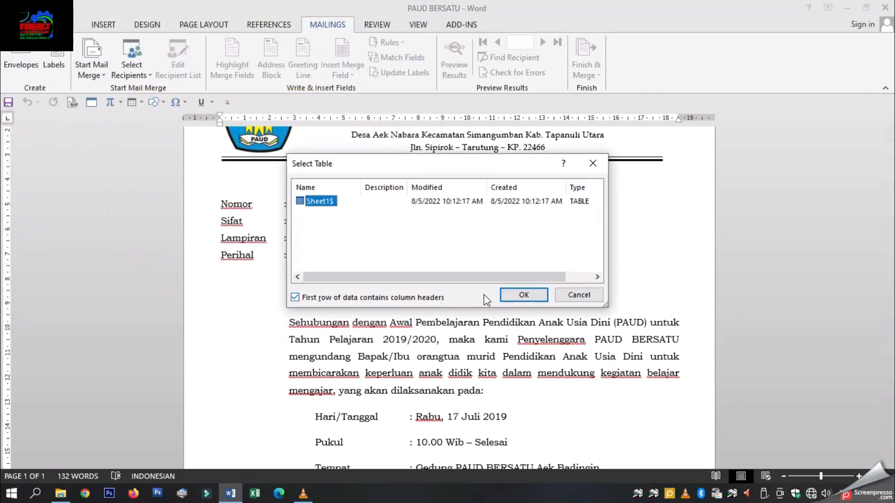
left_click(512, 297)
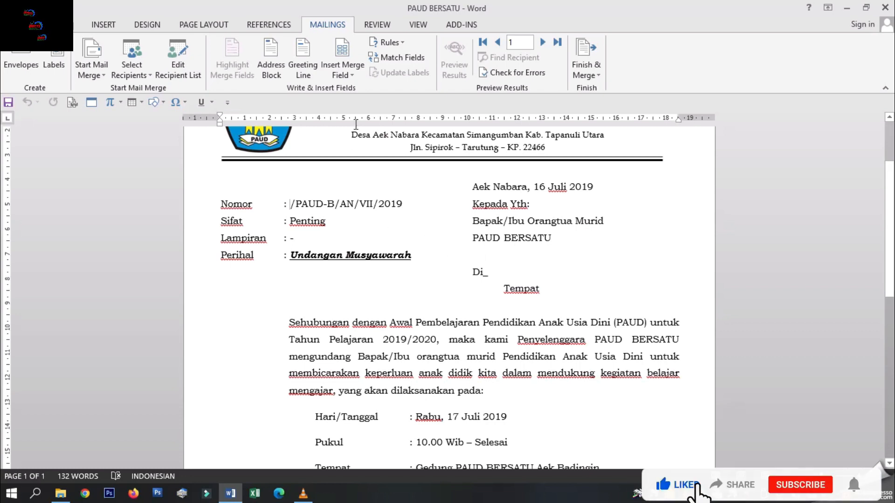
Insert the No merge field in front of the letter number and keep the Kepada Yth line unindented
left_click(345, 71)
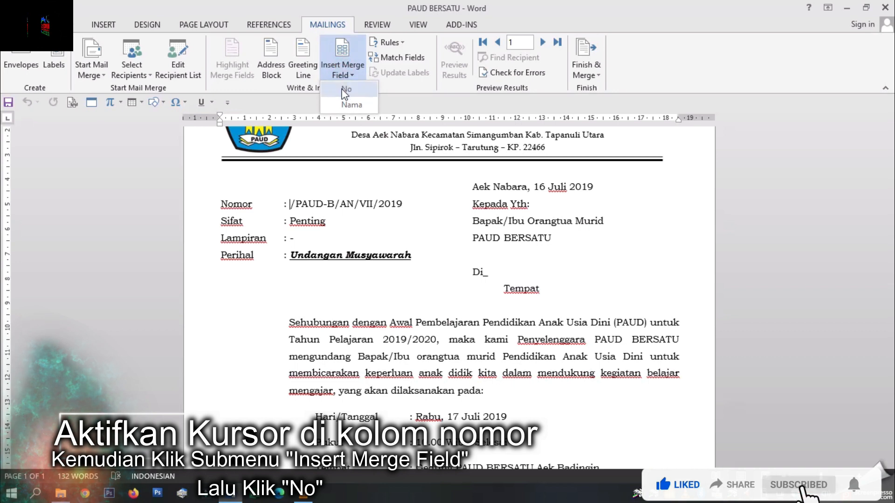
left_click(344, 88)
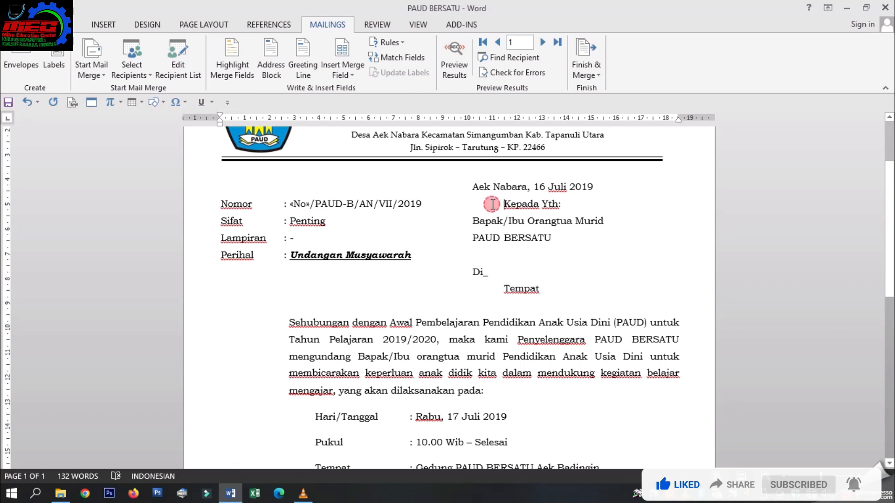
key("BackSpace")
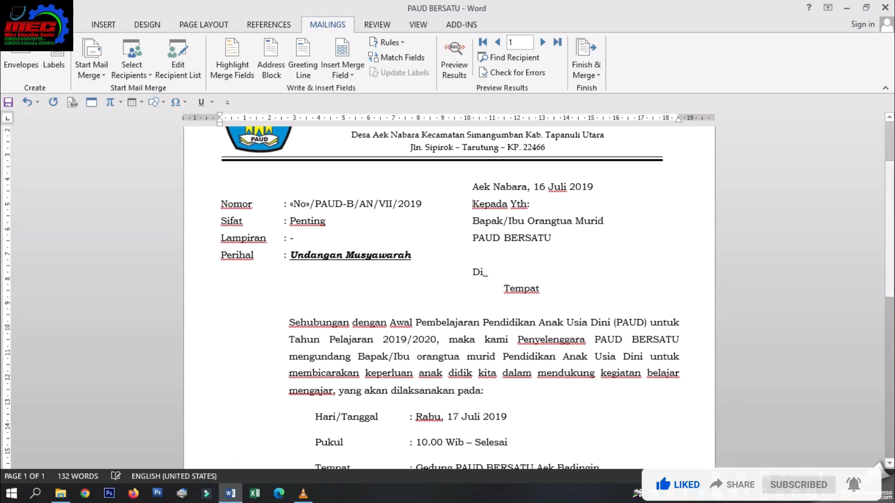
Insert the Nama merge field on the empty line below PAUD BERSATU in the addressee block
left_click(486, 257)
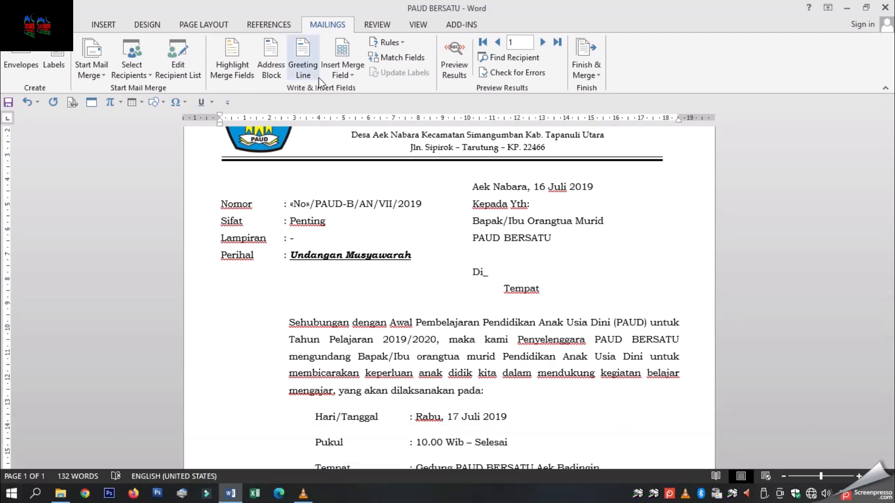
left_click(343, 76)
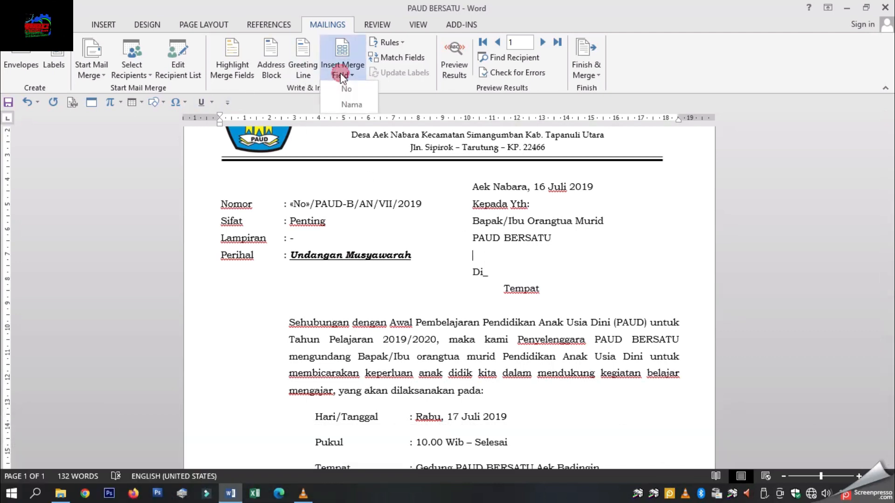
left_click(350, 105)
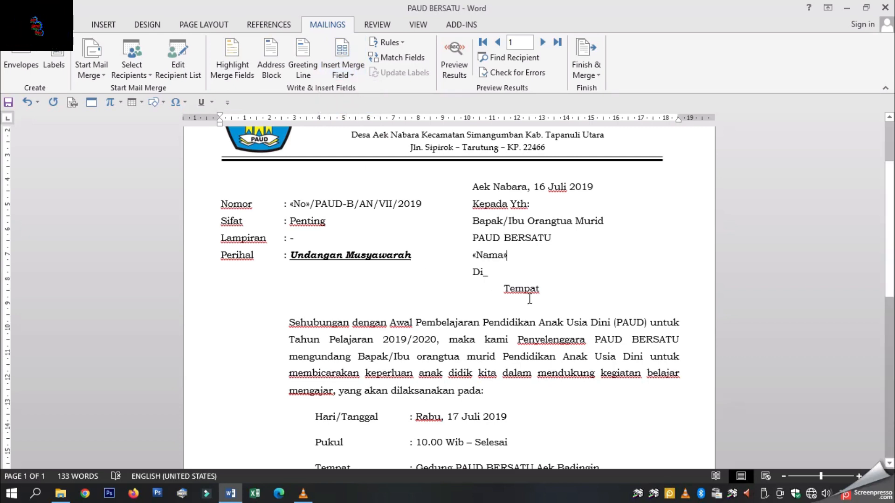
Review the whole letter, preview the merge results, and step through the recipient records to check letter numbers and names
scroll(529, 298, "down", 5)
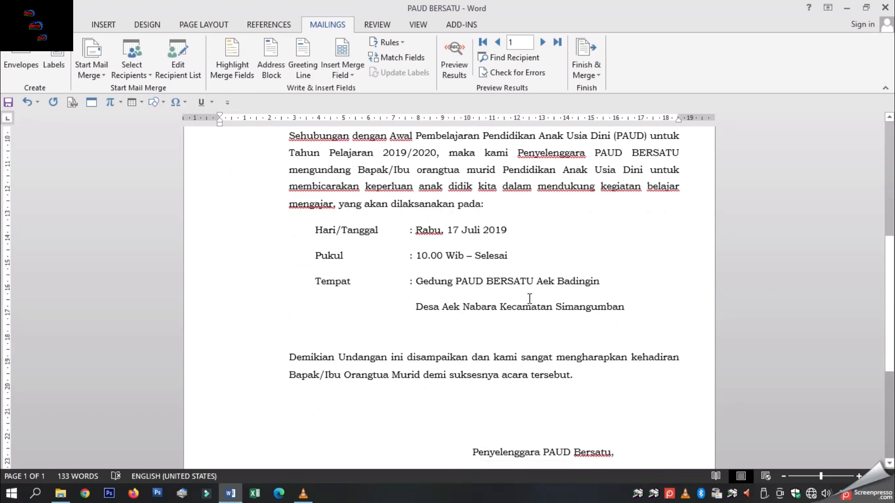
scroll(530, 299, "down", 3)
scroll(529, 298, "up", 4)
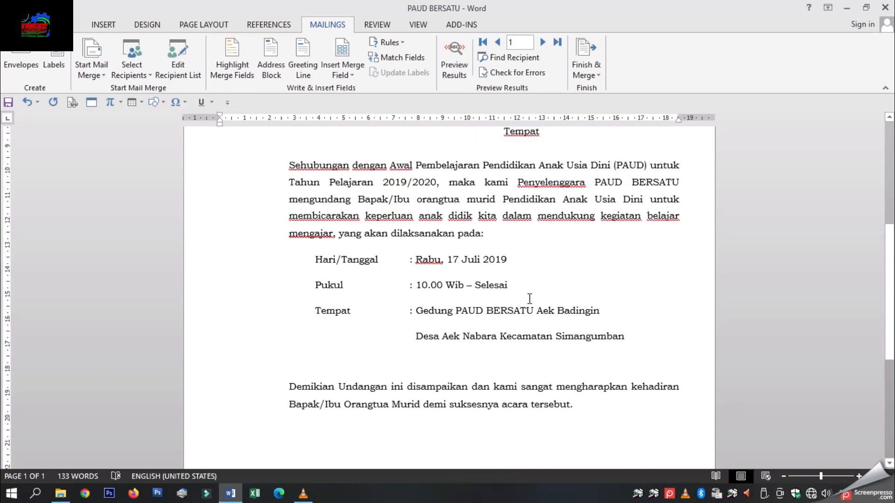
scroll(530, 299, "up", 5)
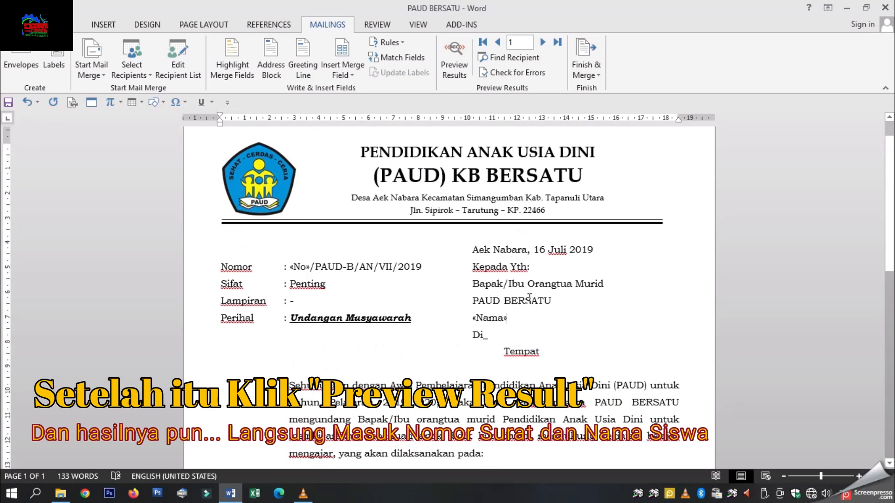
left_click(454, 65)
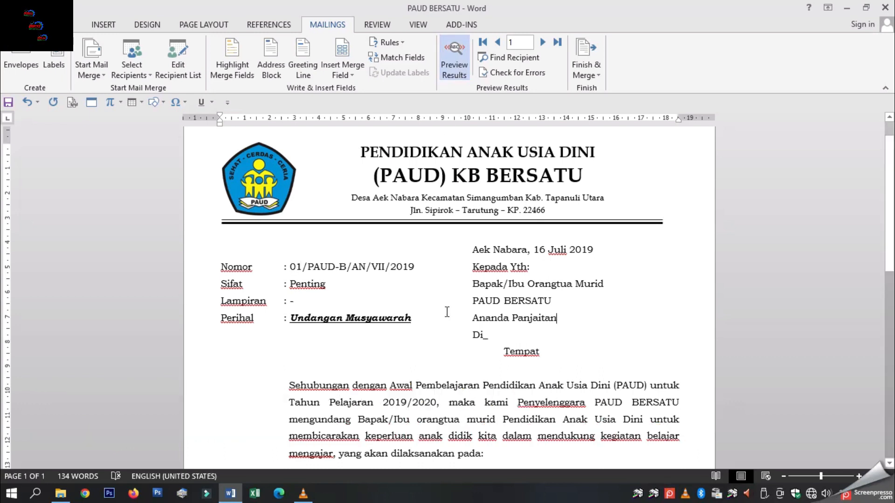
left_click(543, 42)
left_click(544, 43)
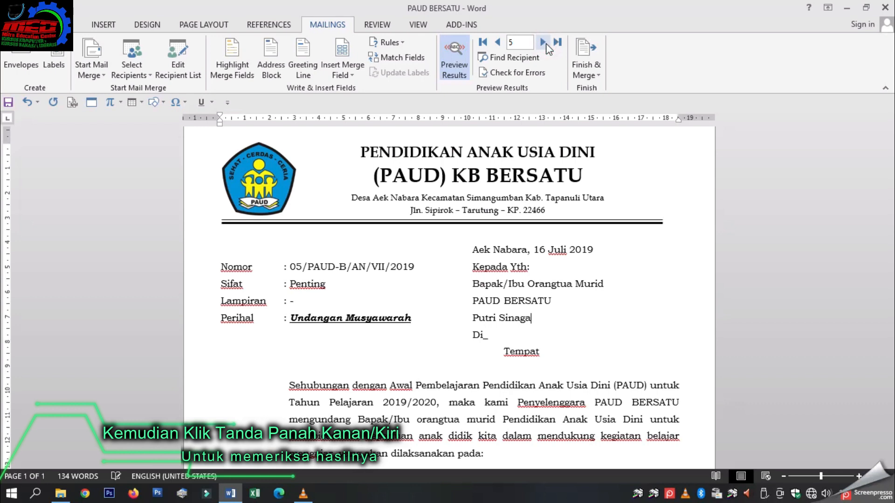
left_click(544, 43)
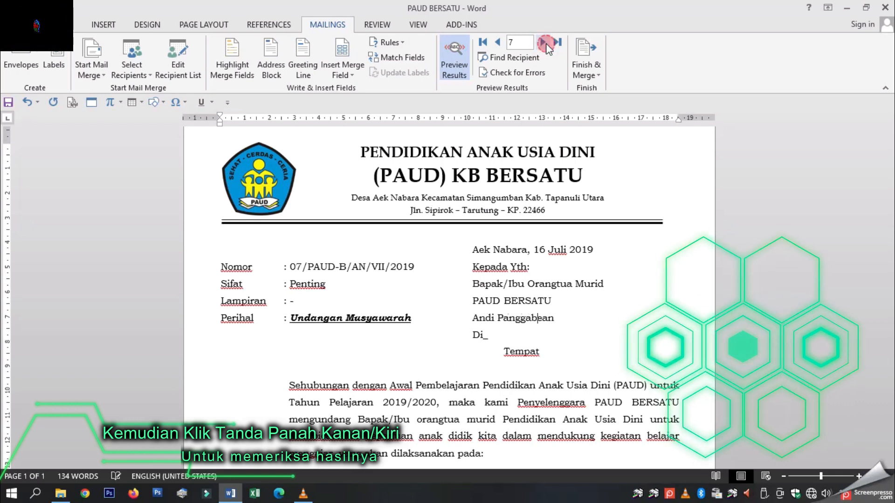
left_click(544, 43)
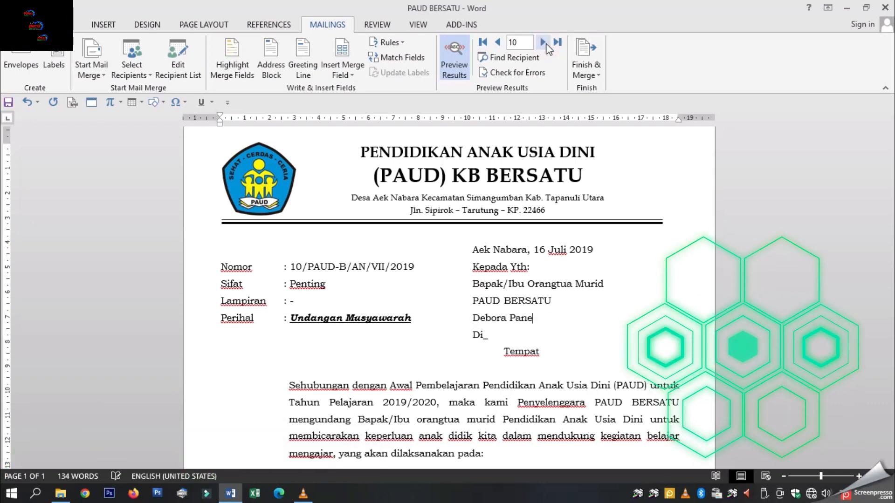
left_click(544, 43)
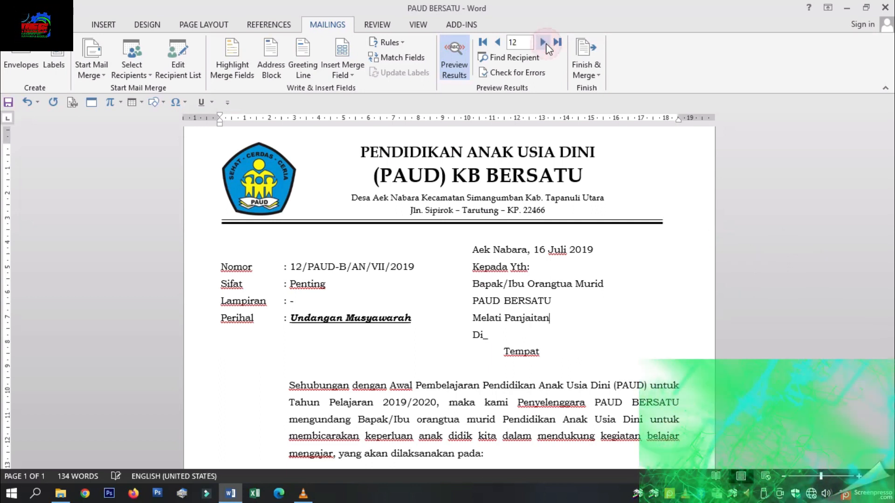
left_click(544, 43)
left_click(544, 42)
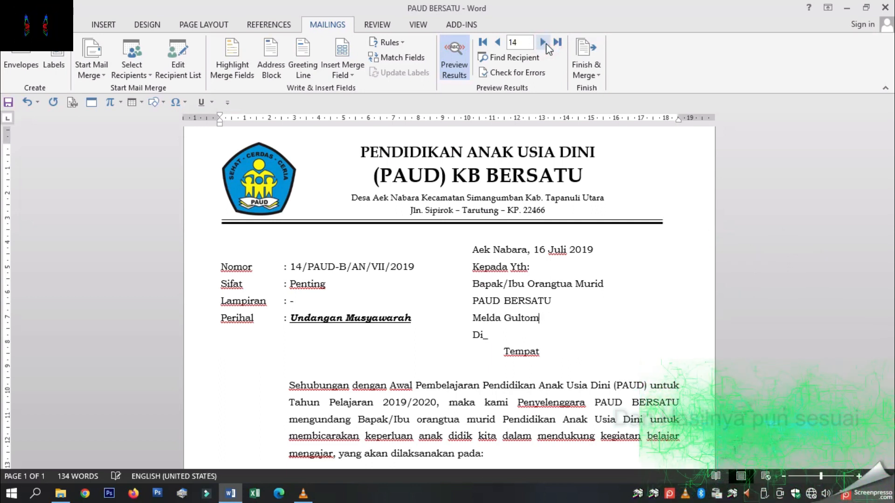
left_click(545, 43)
left_click(544, 42)
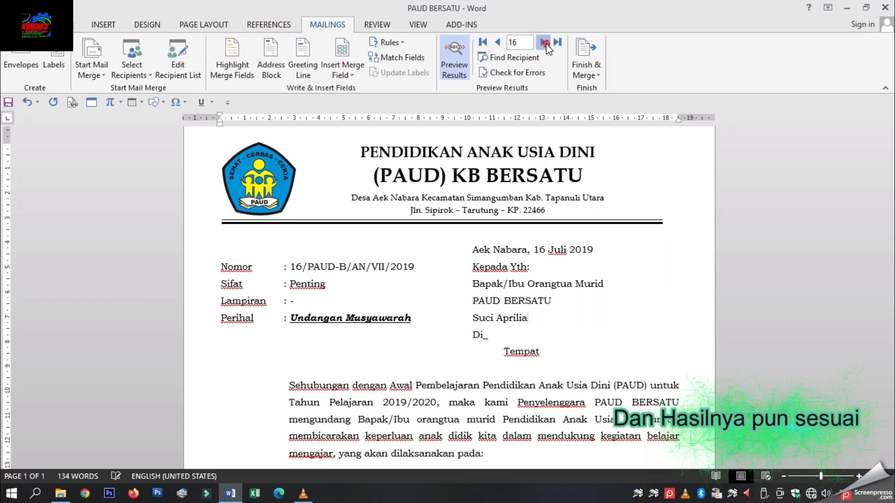
left_click(545, 43)
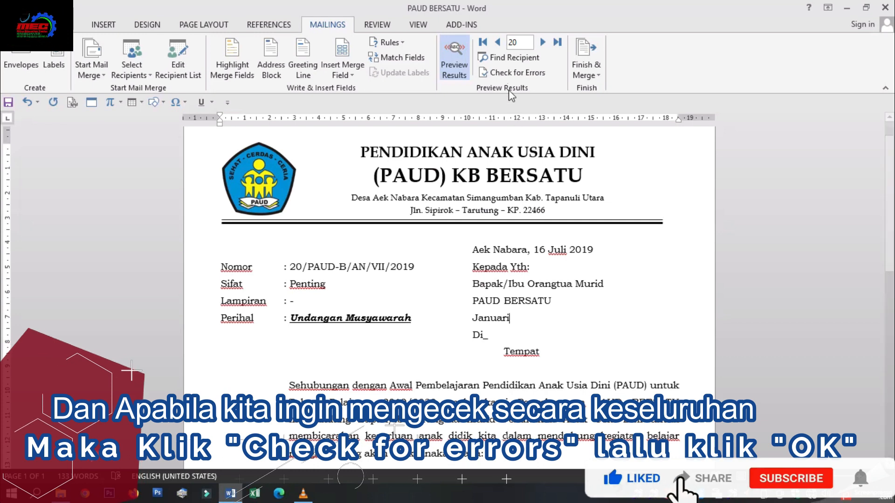
Run the merge error check with the option to complete the merge, pausing at each error, and look over the merged letters
left_click(505, 75)
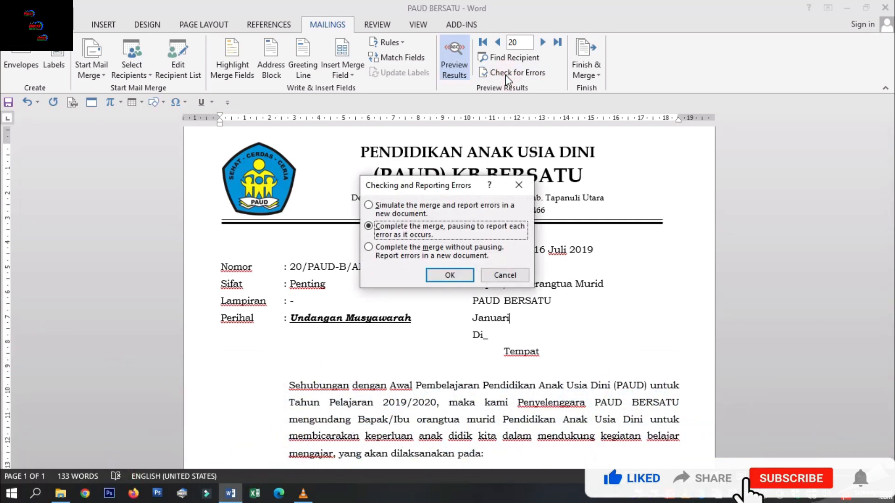
left_click(450, 276)
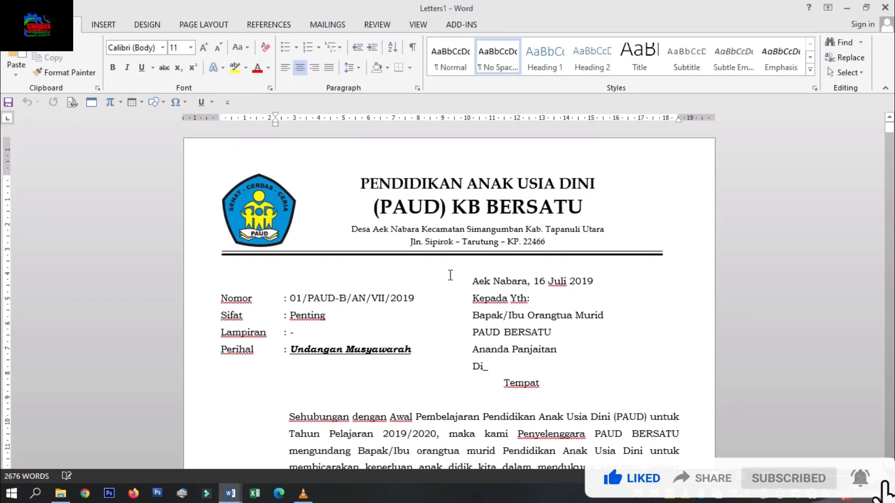
left_click_drag(891, 128, 891, 182)
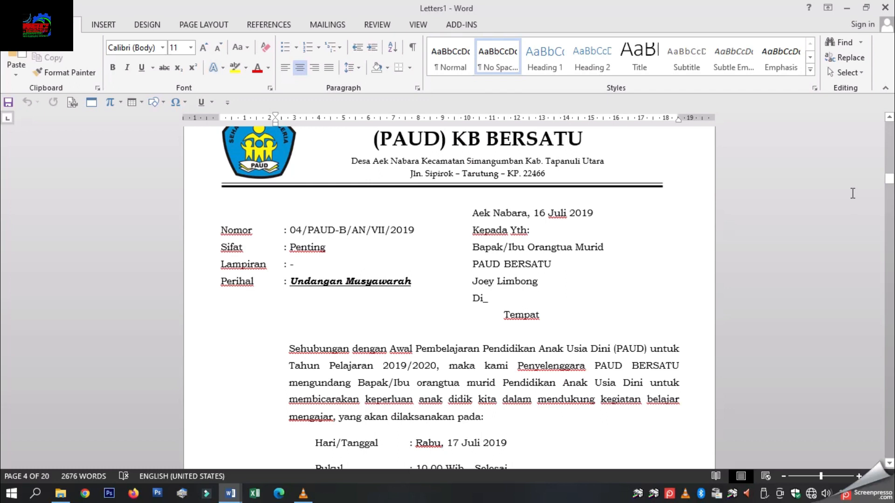
Open the print preview of the merged letters, page through to the last letter checking numbers and addressees, and return to the document
key("ctrl+p")
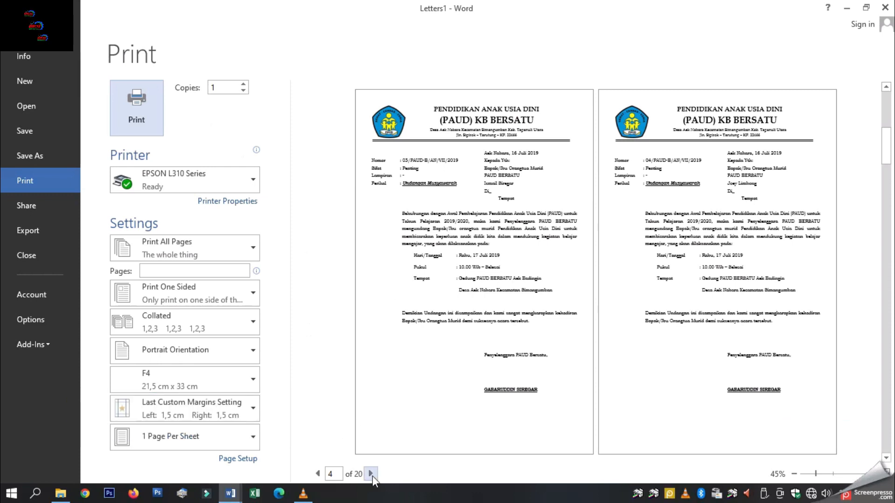
left_click(371, 474)
left_click(370, 474)
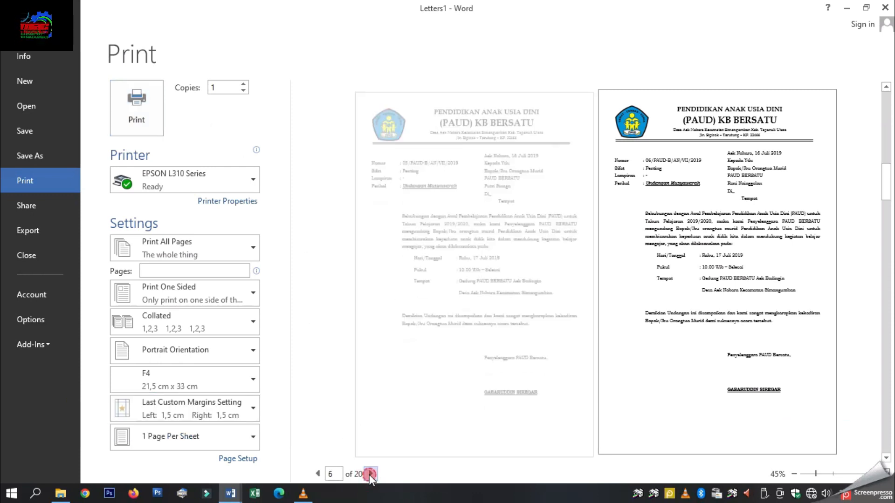
left_click(371, 474)
left_click(371, 474)
left_click(370, 474)
left_click(371, 474)
left_click(371, 474)
left_click(371, 474)
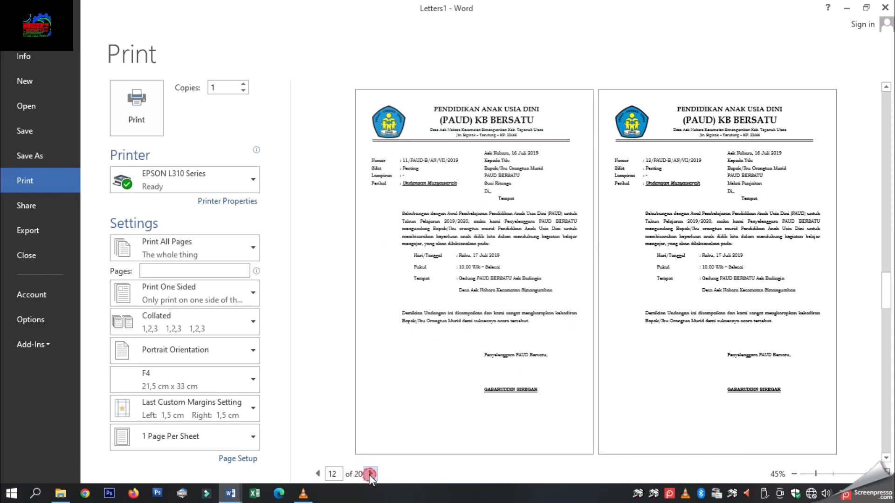
left_click(371, 474)
left_click(371, 474)
left_click(370, 474)
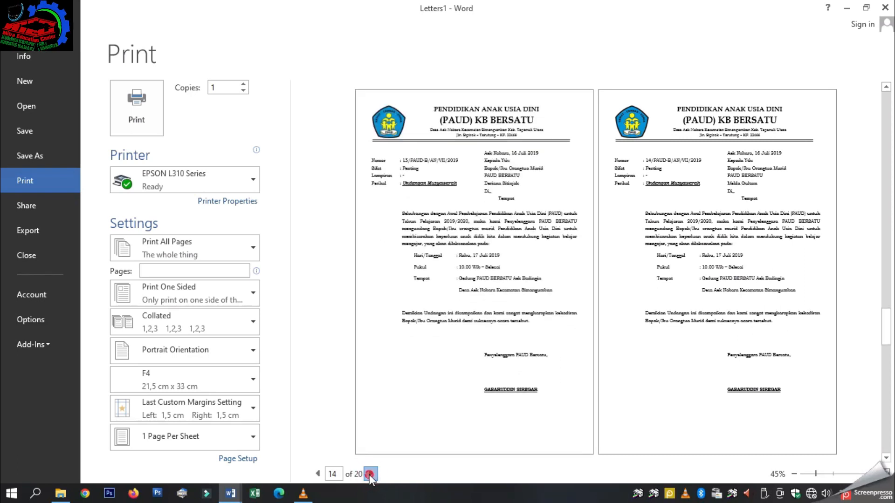
left_click(370, 474)
left_click(370, 474)
left_click(371, 474)
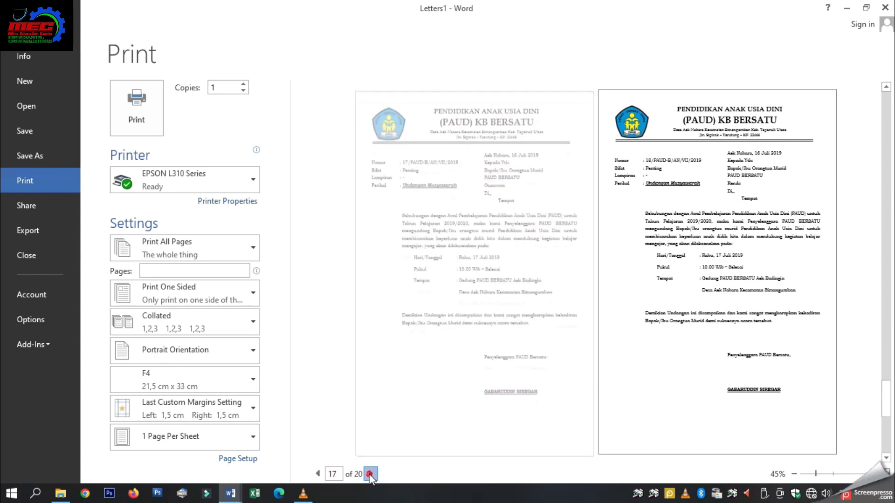
left_click(371, 474)
left_click(370, 475)
left_click(371, 474)
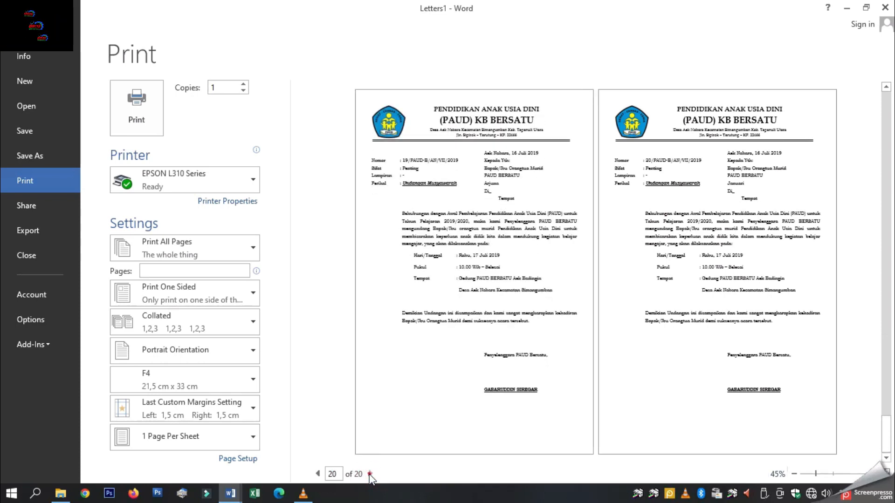
key("Escape")
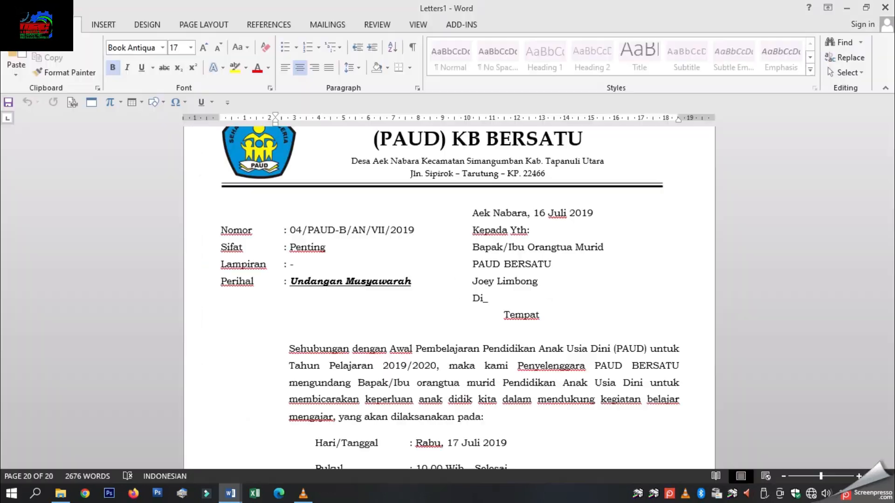
Close the merged Letters1 document without saving it
left_click(891, 7)
left_click(461, 269)
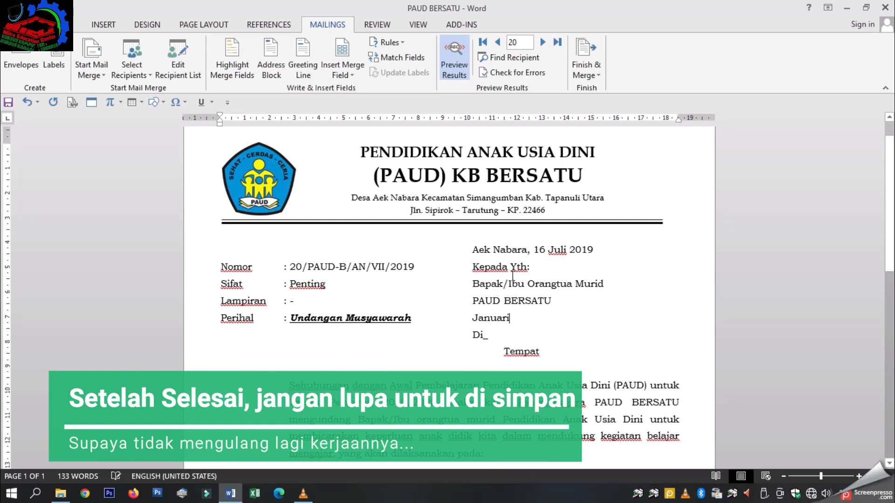
Close the PAUD BERSATU letter, saving its changes, and close the Documents folder window
mouse_move(889, 257)
left_mouse_down()
mouse_move(889, 244)
mouse_move(890, 280)
mouse_move(889, 242)
left_mouse_up()
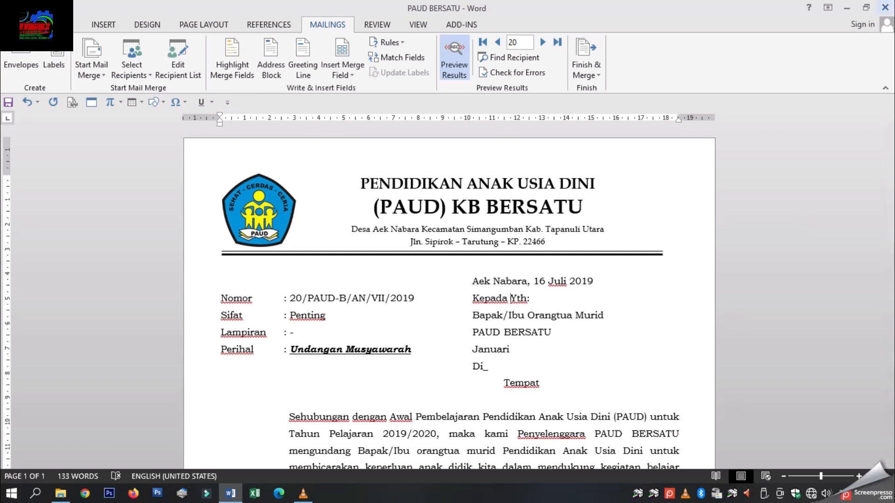
left_click(888, 6)
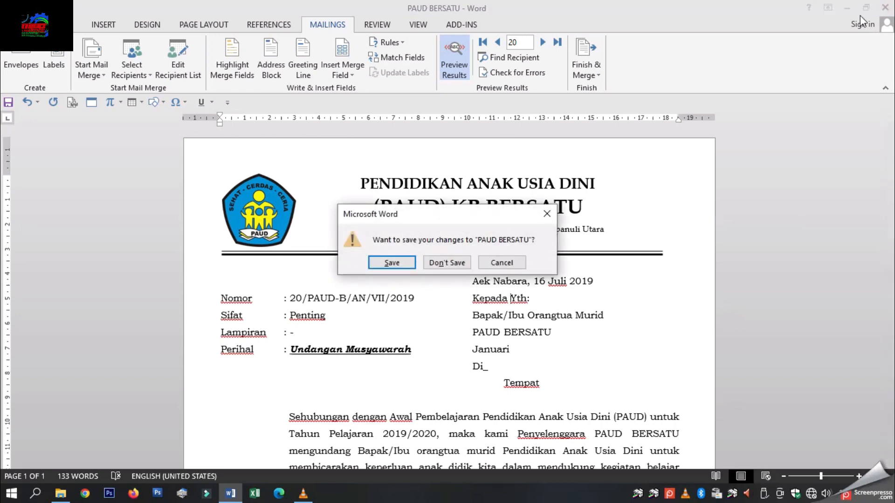
left_click(391, 263)
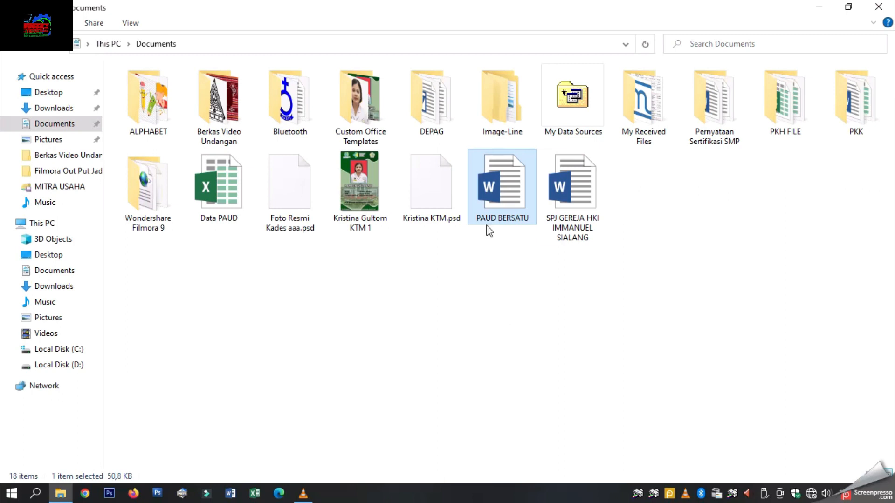
left_click(878, 7)
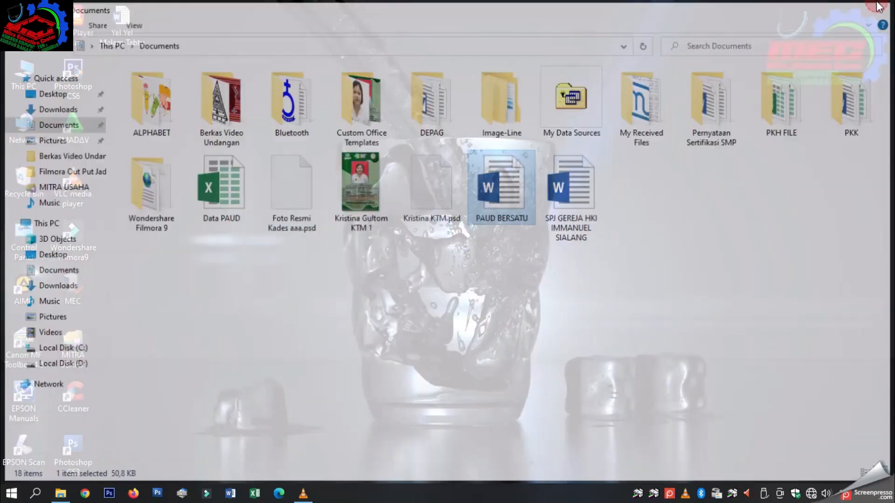